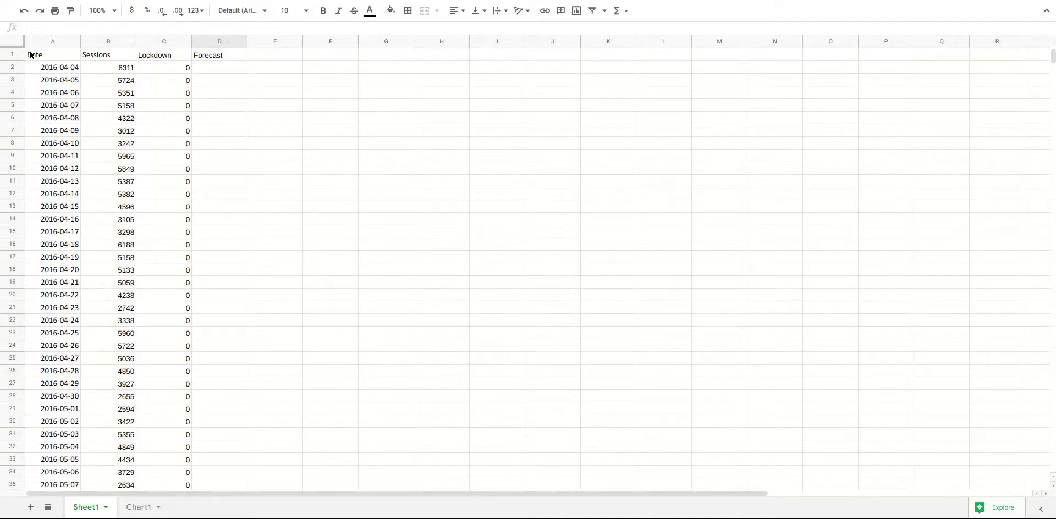
- Review the Date and Sessions columns in Sheet1 and their plot in Chart1
left_click_drag(38, 55, 92, 151)
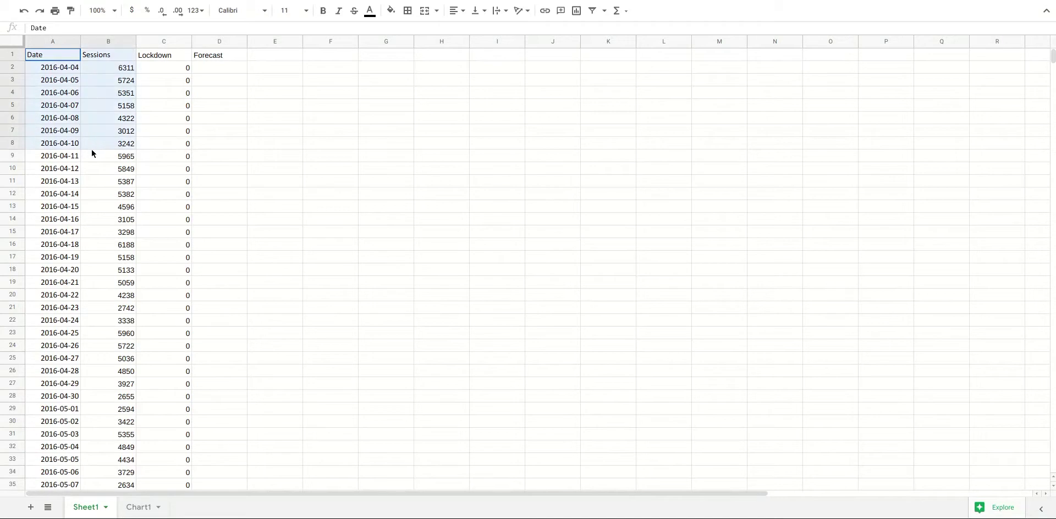
left_click(104, 132)
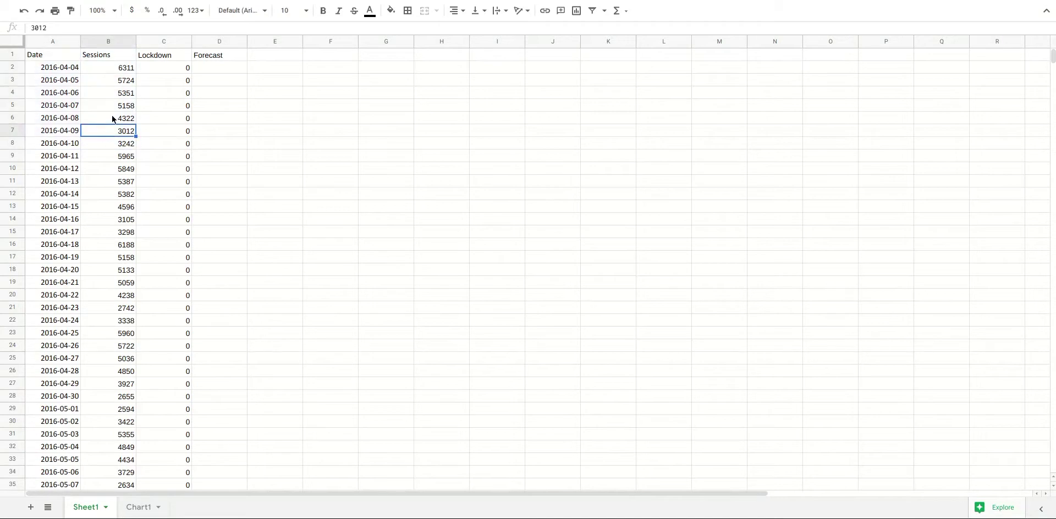
left_click(138, 509)
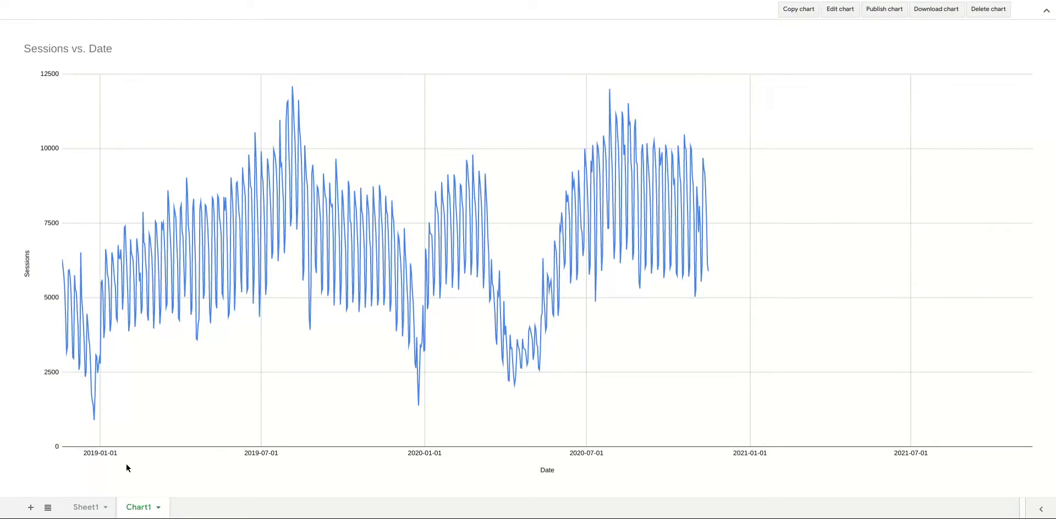
- Examine the Lockdown column in Sheet1 across the historical and future dates, including where its flags start and end
left_click(91, 509)
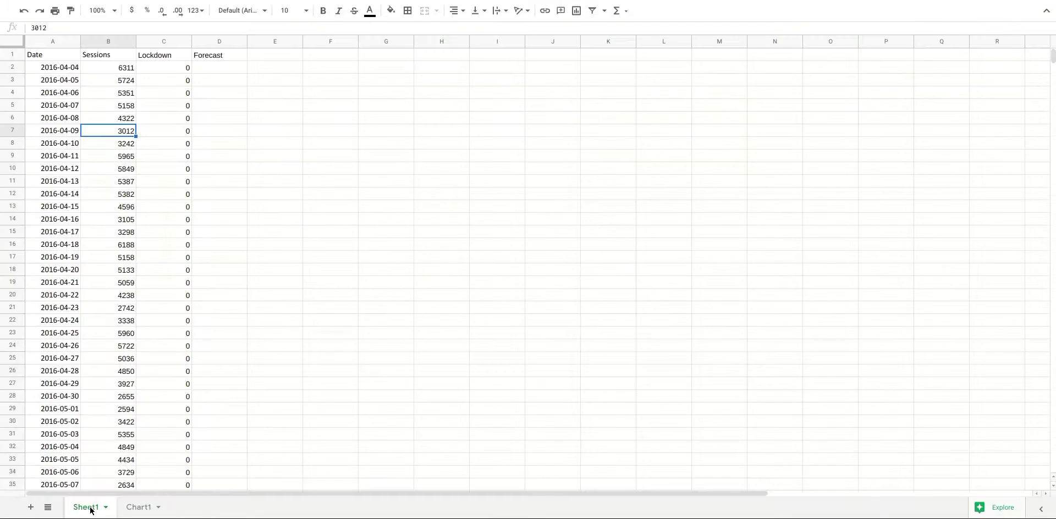
left_click(163, 43)
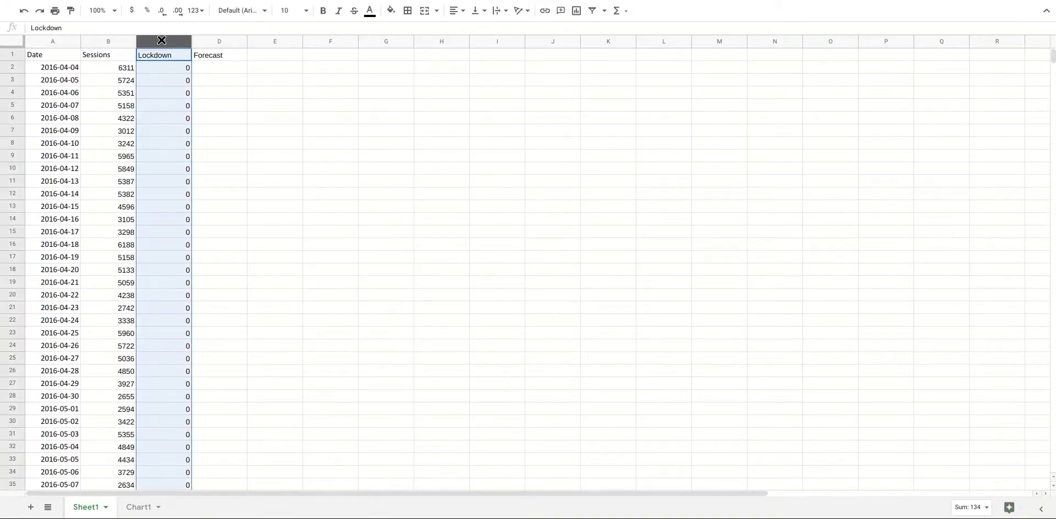
left_click(156, 53)
left_click(162, 65)
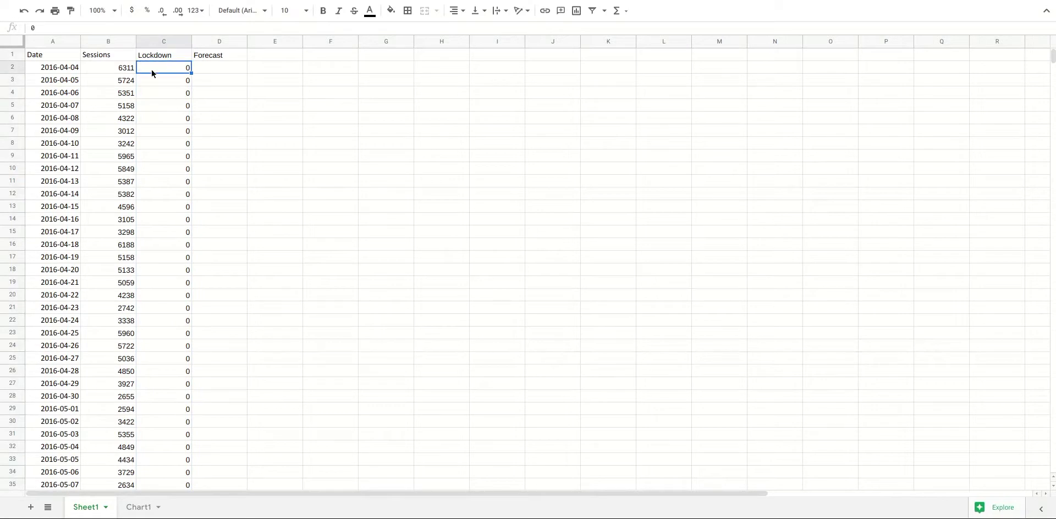
left_click_drag(1053, 62, 1051, 350)
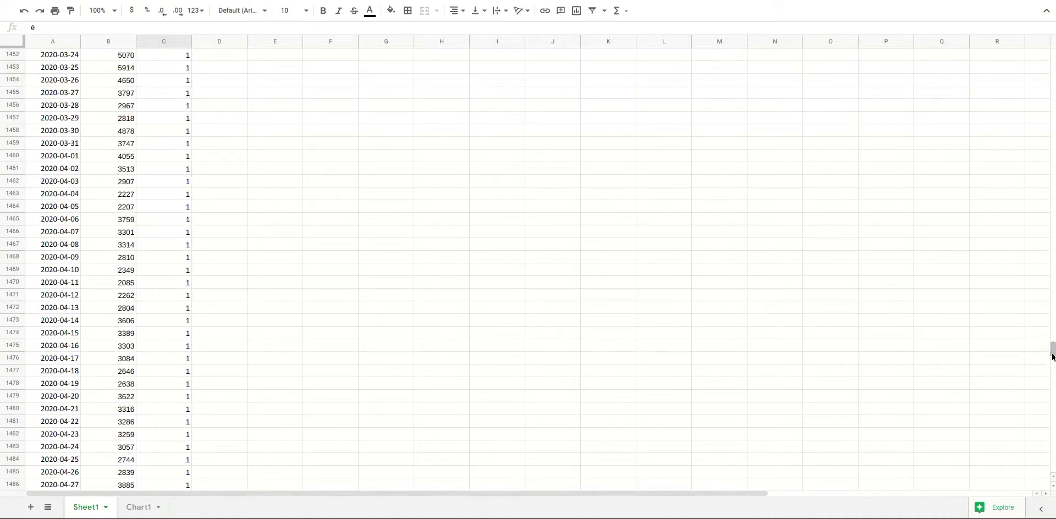
left_click(166, 285)
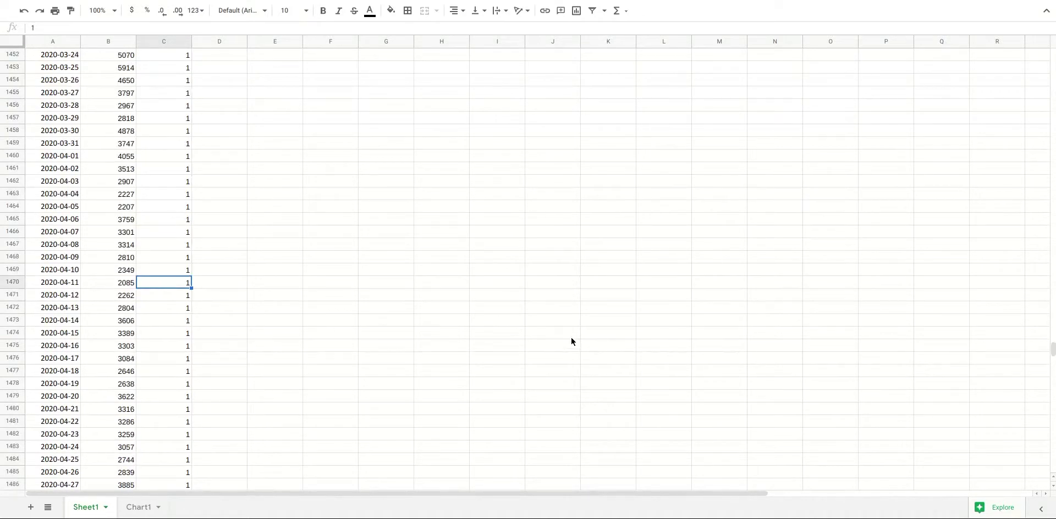
scroll(279, 235, "up", 3)
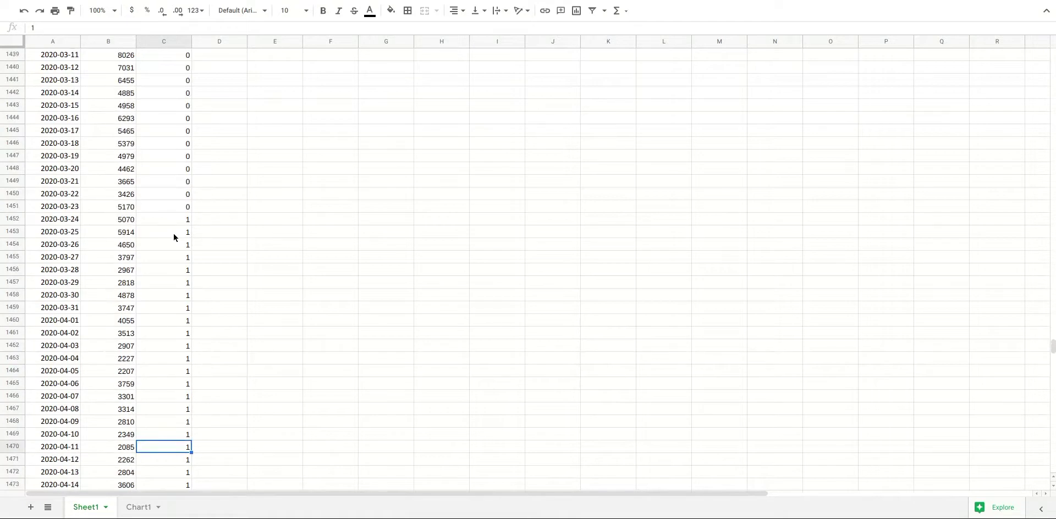
left_click(174, 220)
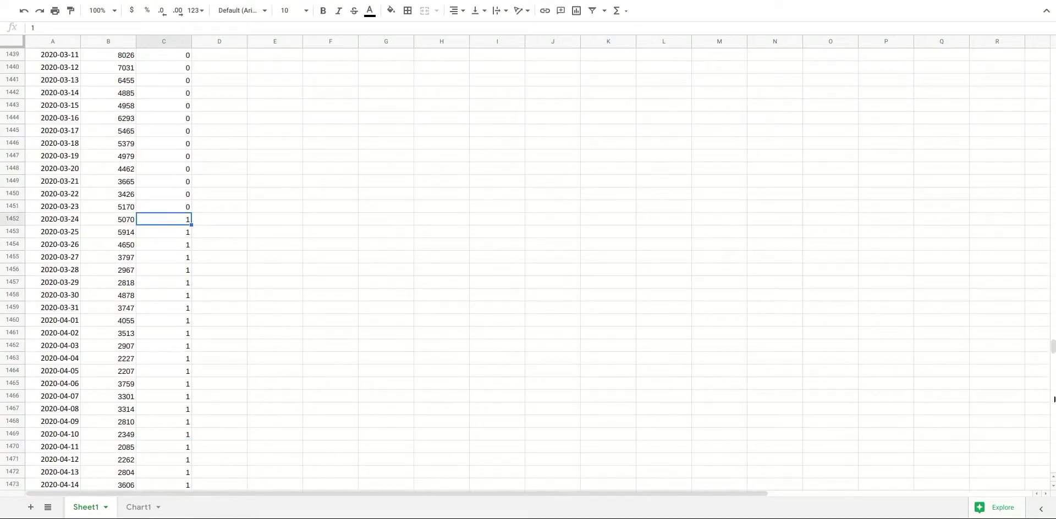
left_click_drag(1052, 346, 1052, 394)
left_click(183, 108)
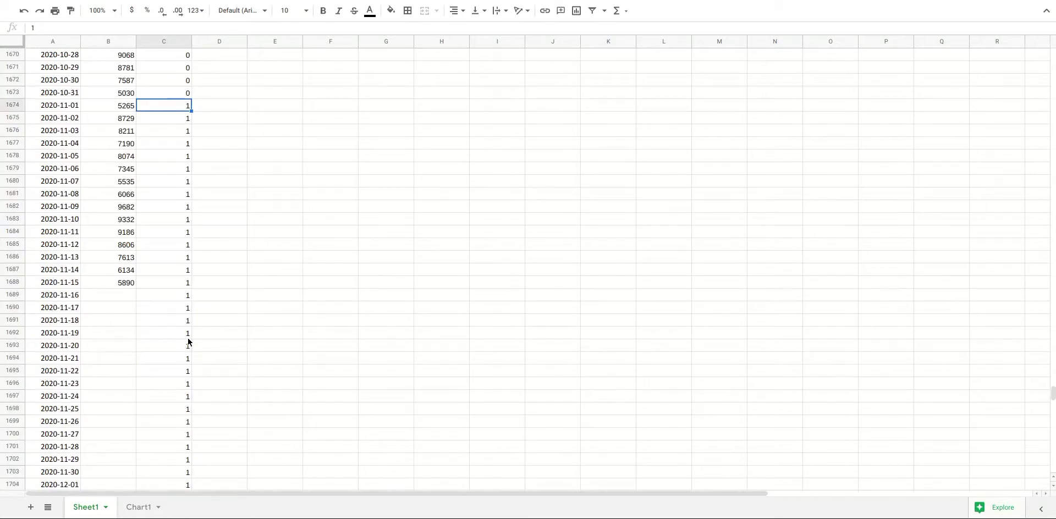
scroll(189, 352, "down", 5)
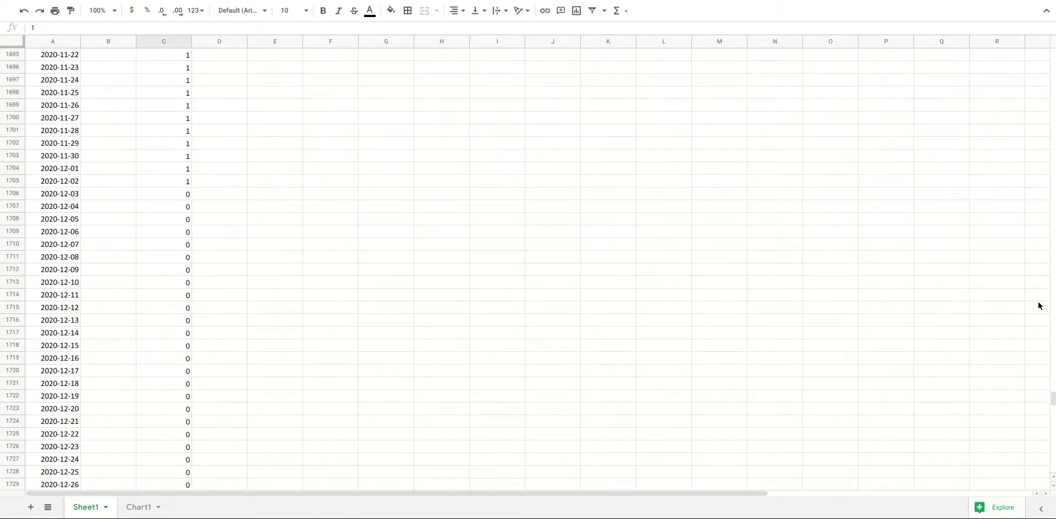
left_click_drag(1052, 401, 1053, 466)
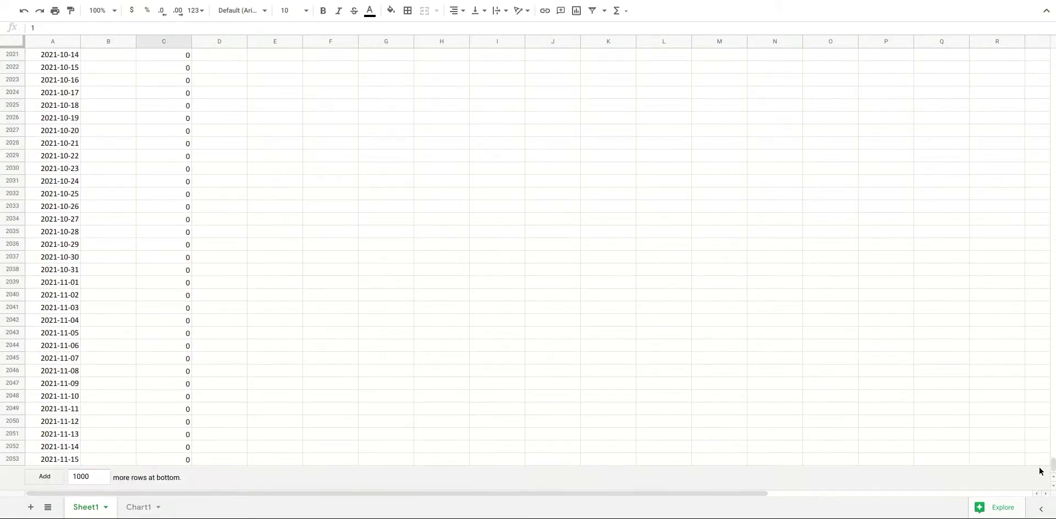
- Begin a FORGE_FORECAST formula in cell D1689, beside the first date without sessions, using A2:A2053 as the dates
left_click_drag(1052, 465, 1045, 400)
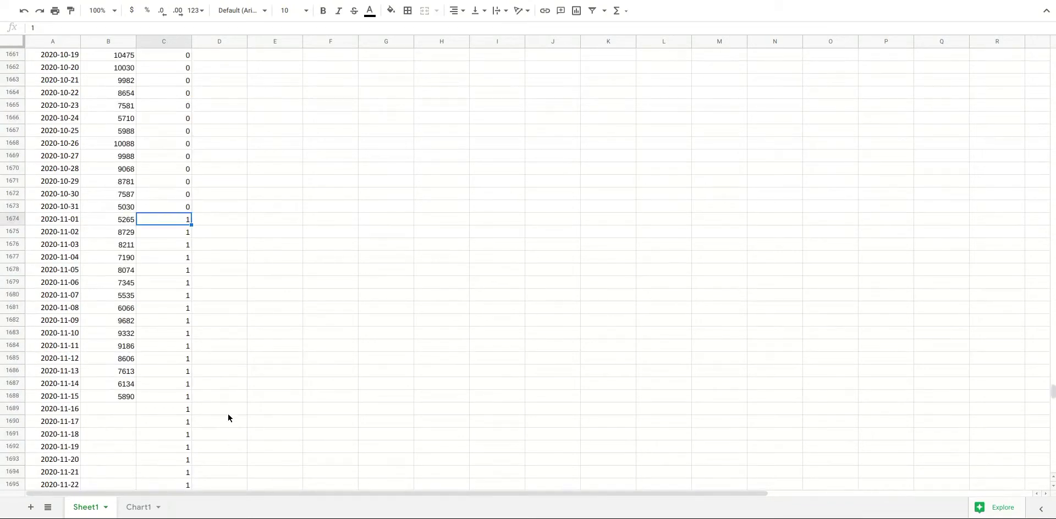
left_click(125, 394)
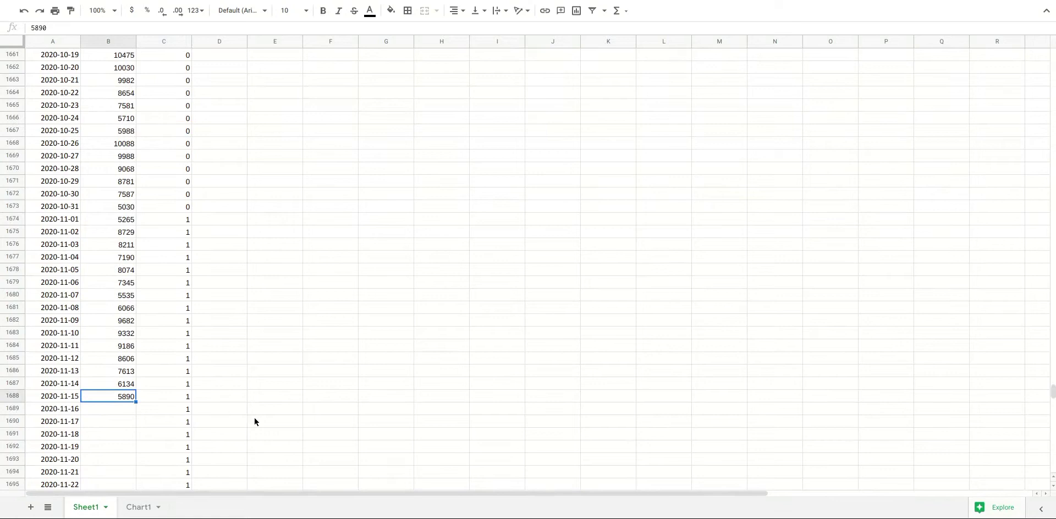
left_click(213, 410)
type("=")
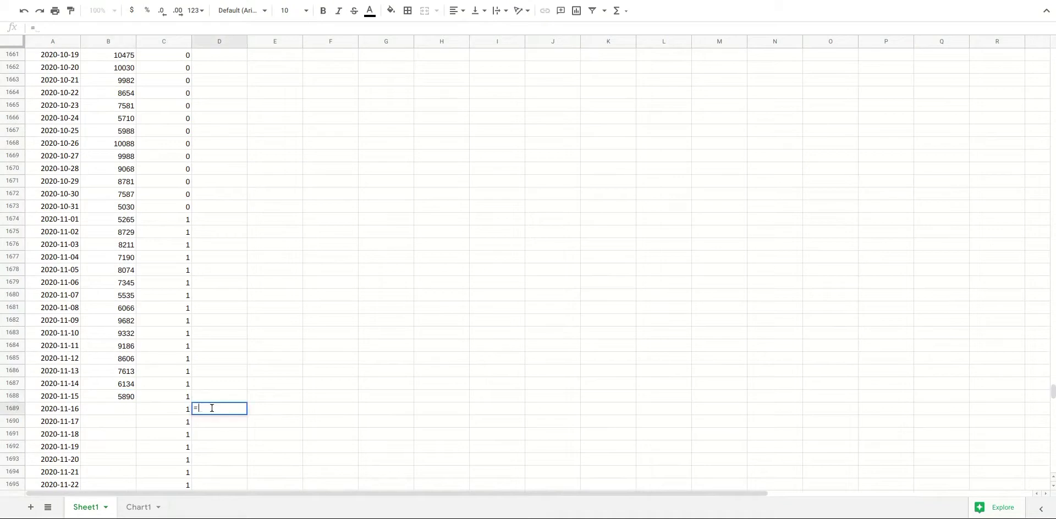
type("FORGE_FOR")
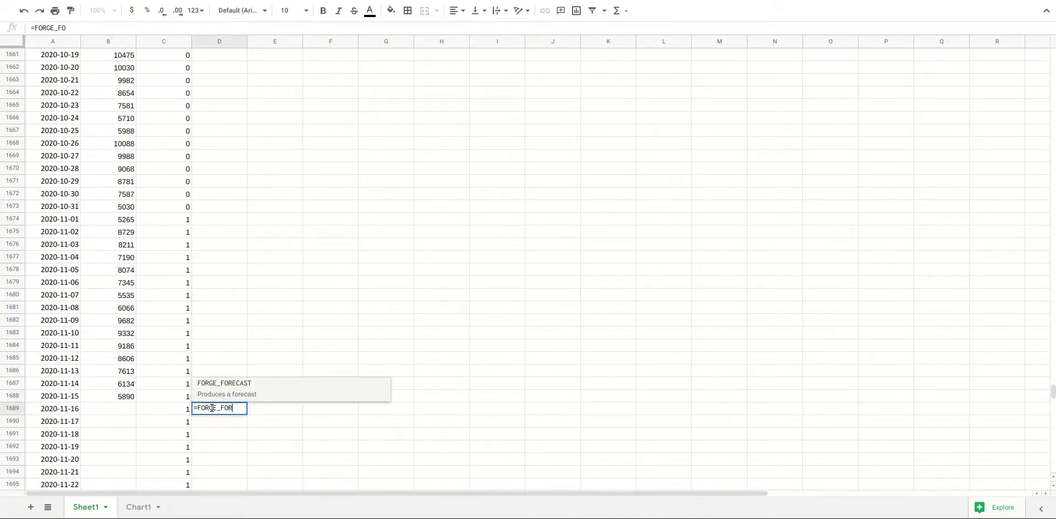
type("ECAST(A2")
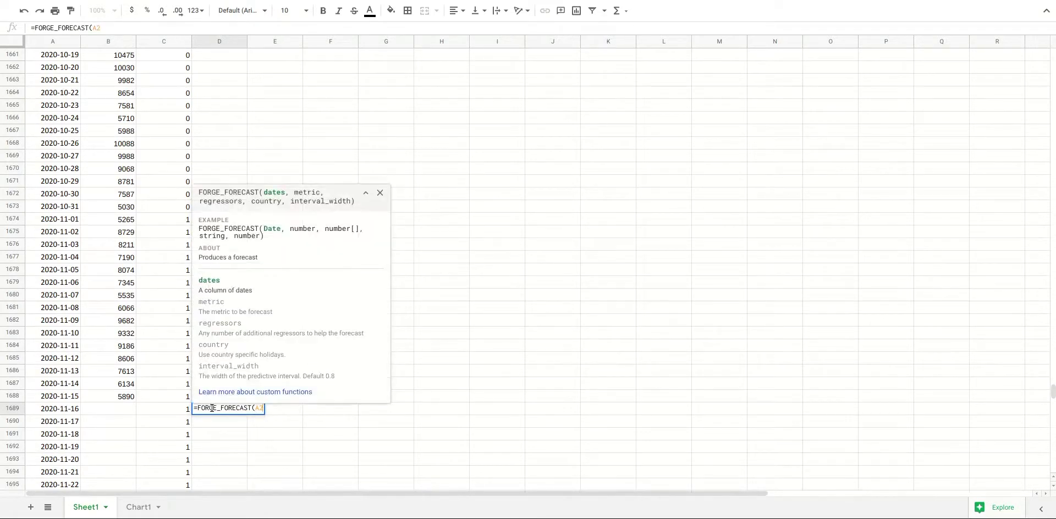
type(":A")
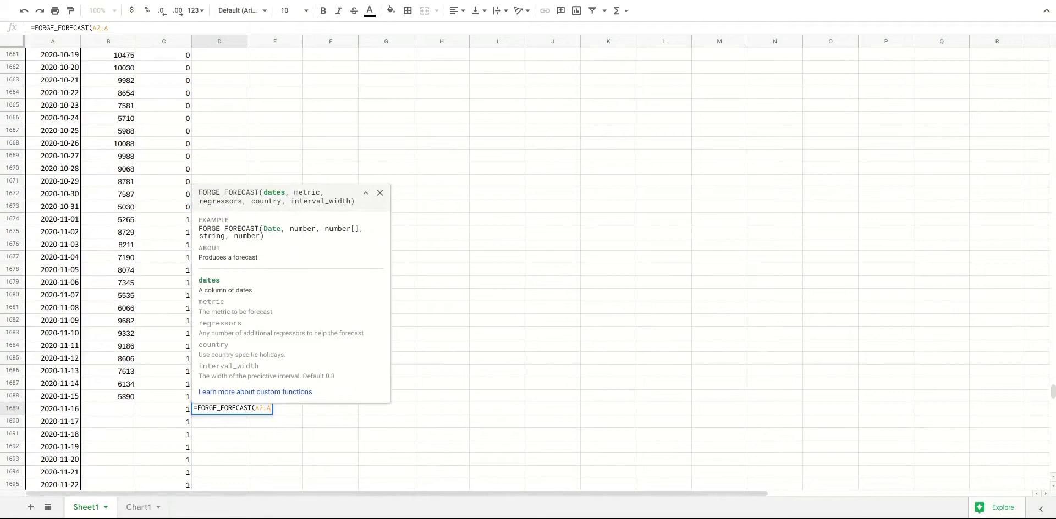
left_click_drag(1052, 391, 1048, 495)
type("2053")
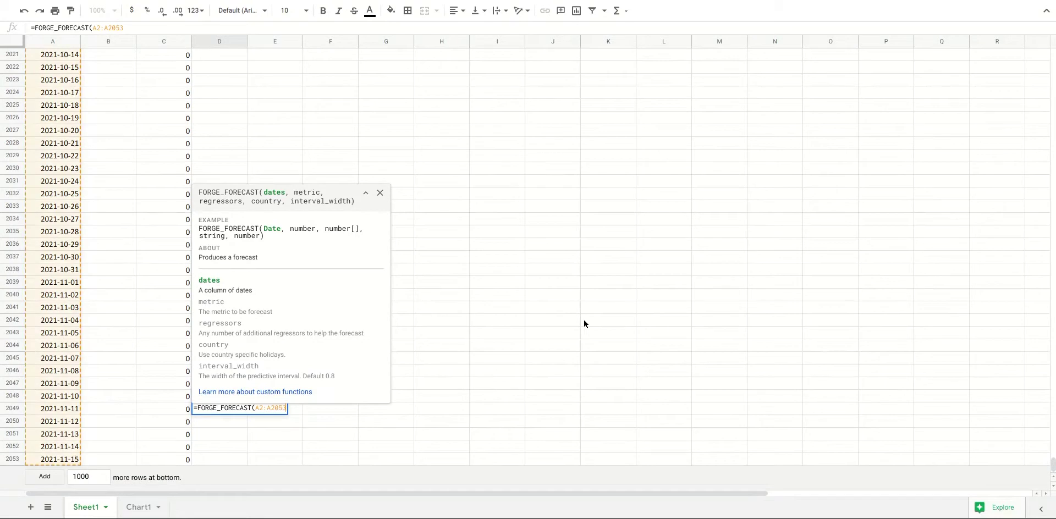
- Complete the forecast formula with metric B2:B1688, regressor C2:C2053 and country "UK", and enter it
type(",B2:B")
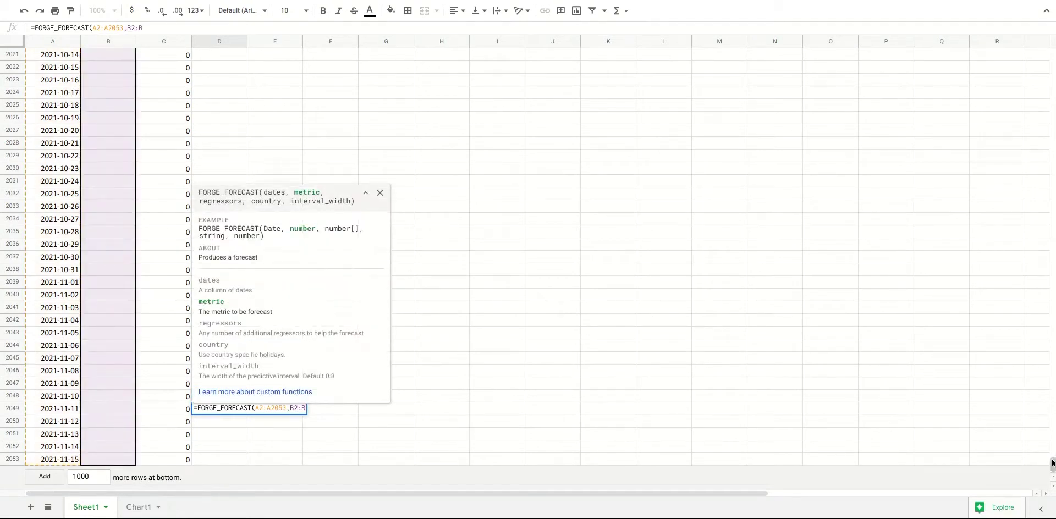
left_click_drag(1052, 462, 1052, 395)
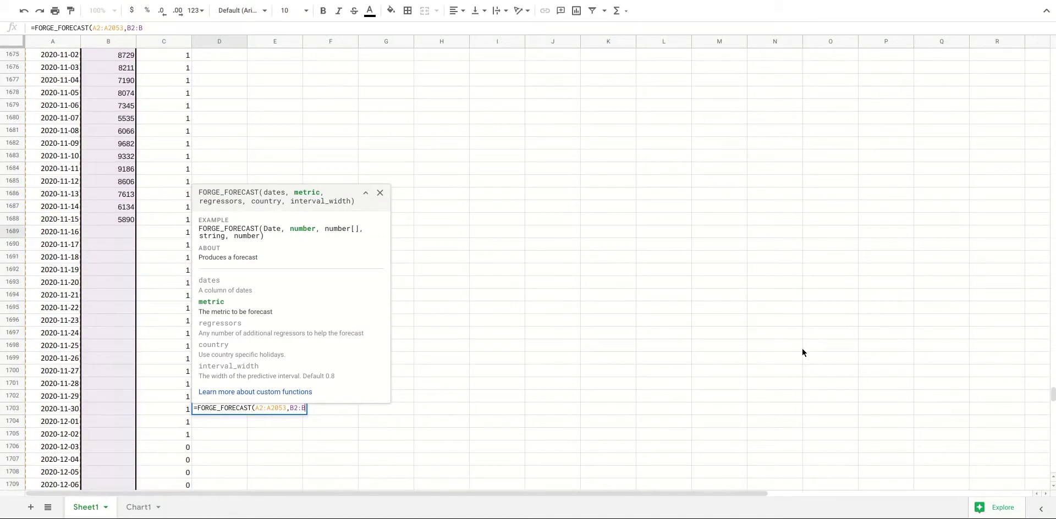
type("1688,")
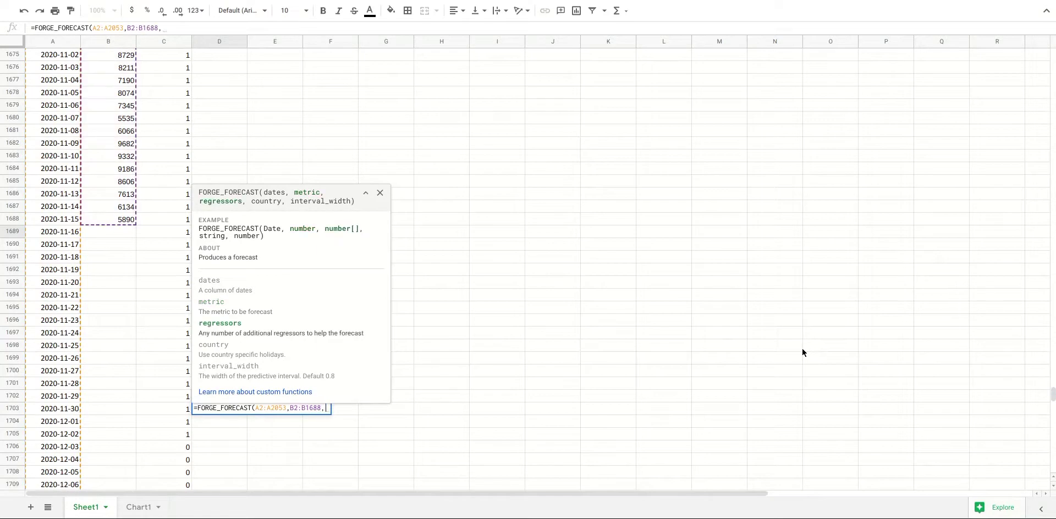
type("C")
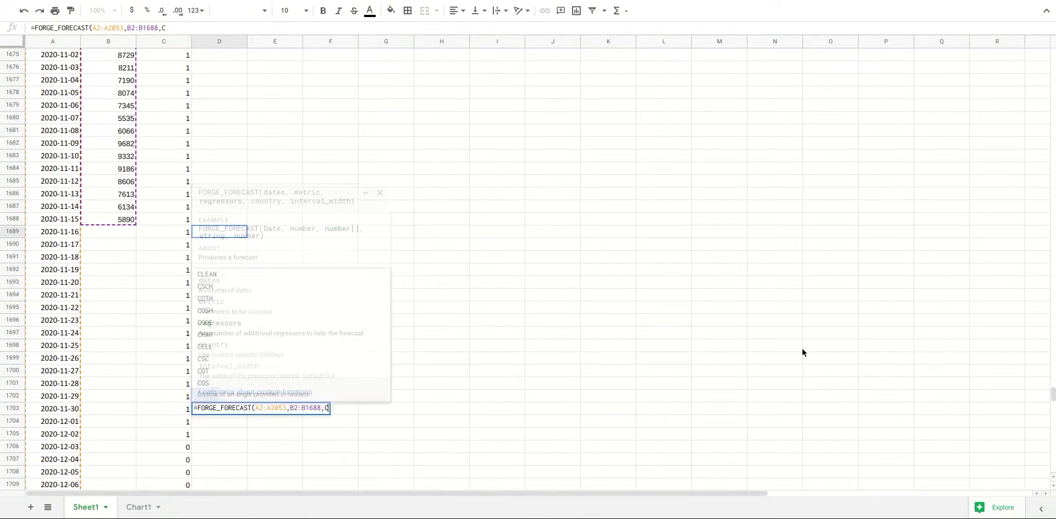
type("2:C2053,\"UK\")")
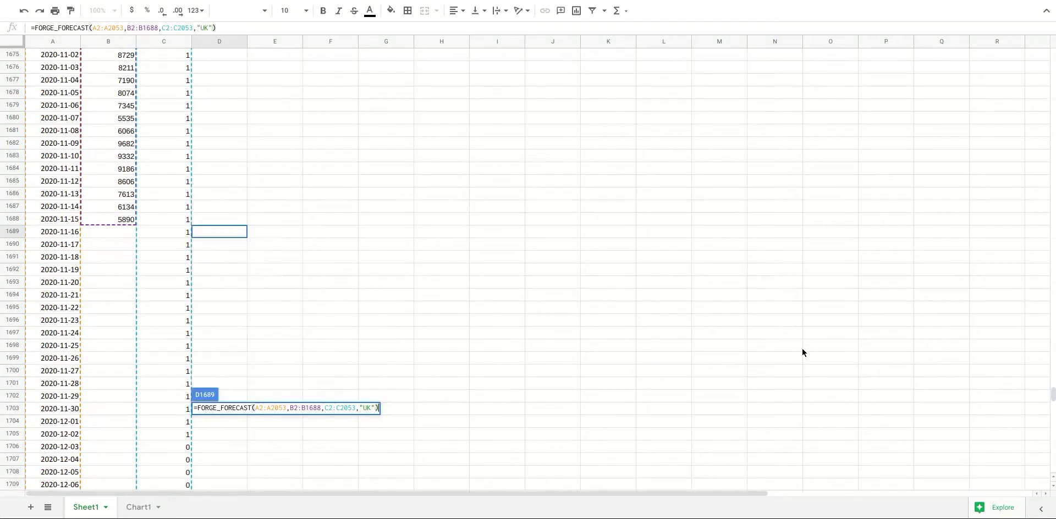
key("Return")
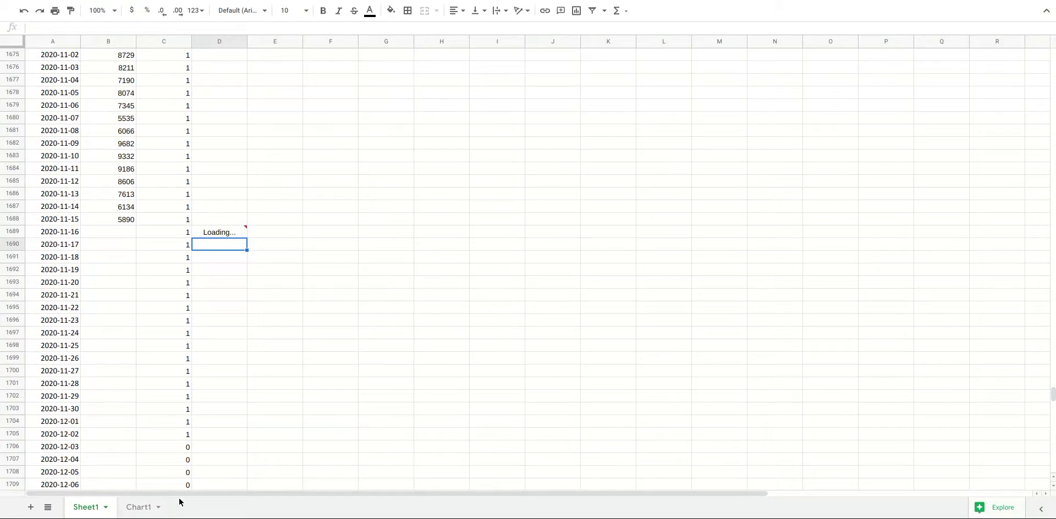
- Examine the Lockdown values for the future dates and the forecast line in Chart1
scroll(262, 323, "down", 5)
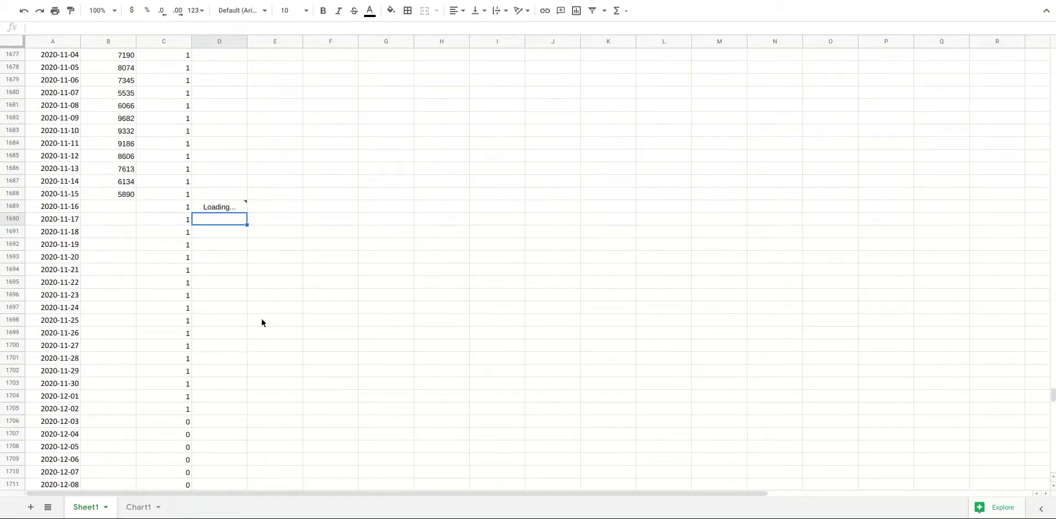
scroll(261, 323, "down", 12)
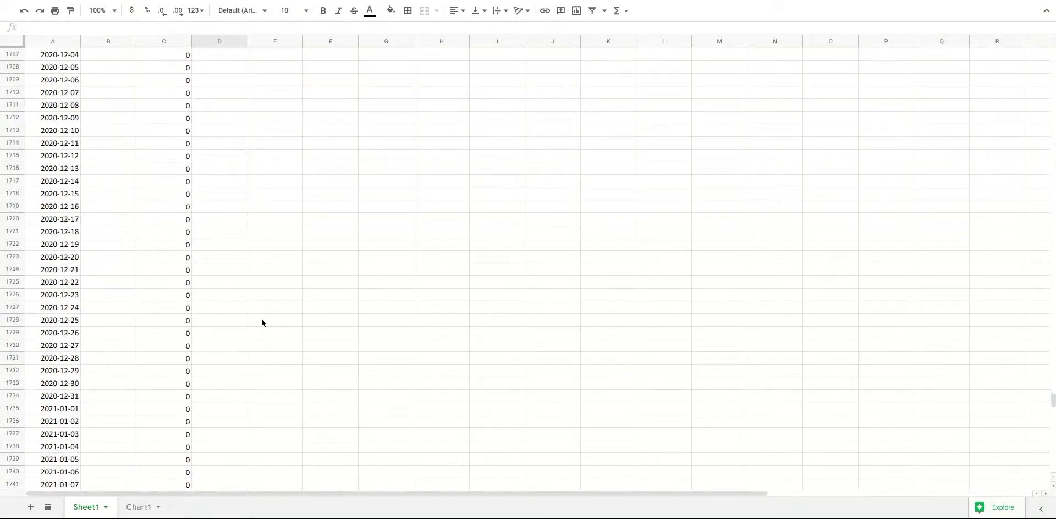
left_click(159, 334)
scroll(320, 328, "down", 12)
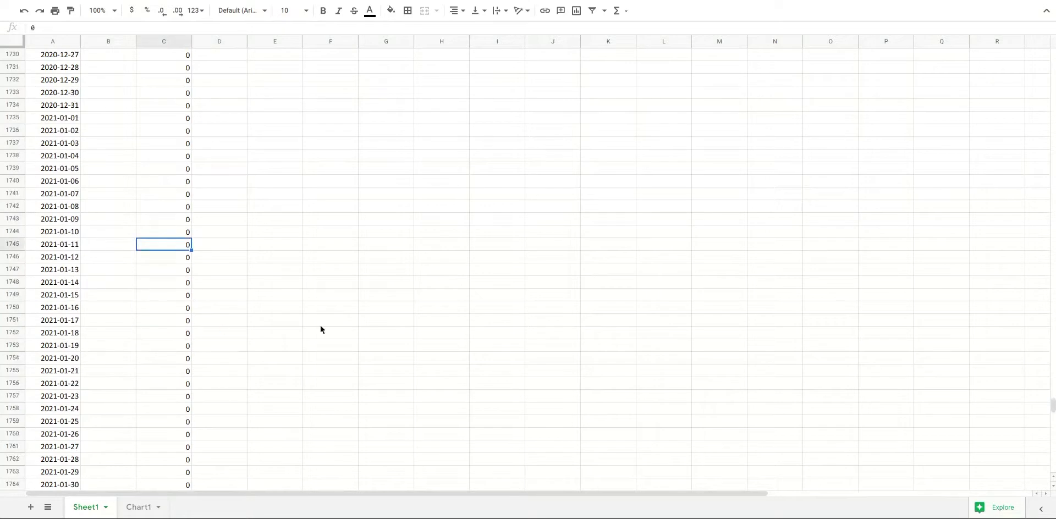
scroll(237, 233, "up", 14)
scroll(237, 235, "up", 11)
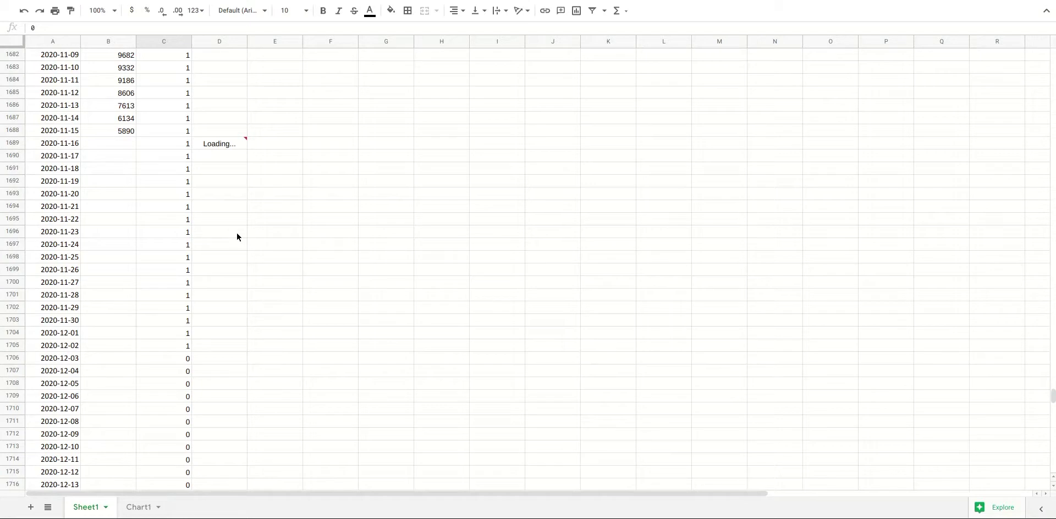
left_click(141, 508)
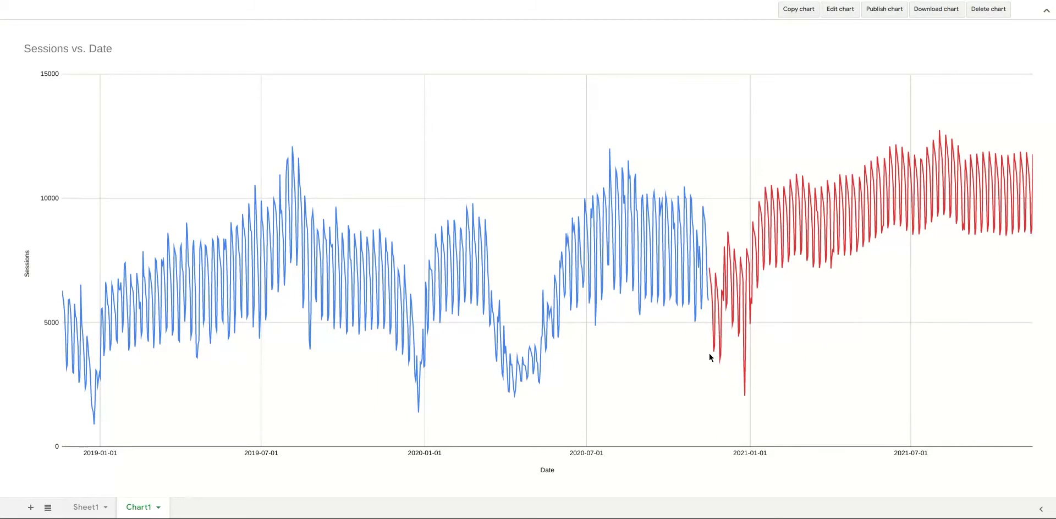
mouse_move(745, 395)
- Set the Lockdown value for 2021-02-01 in Sheet1 to 1
left_click(86, 507)
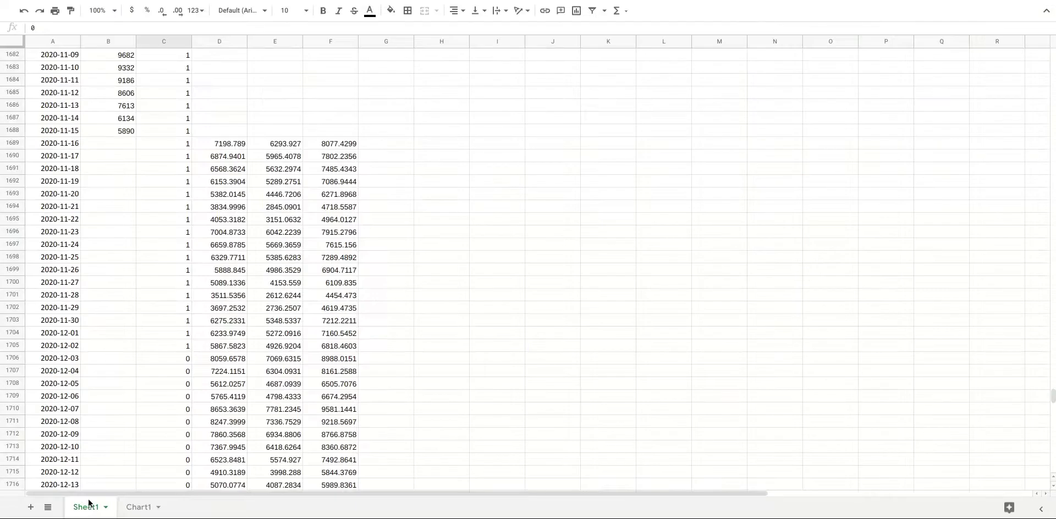
scroll(1003, 254, "down", 5)
scroll(706, 317, "down", 18)
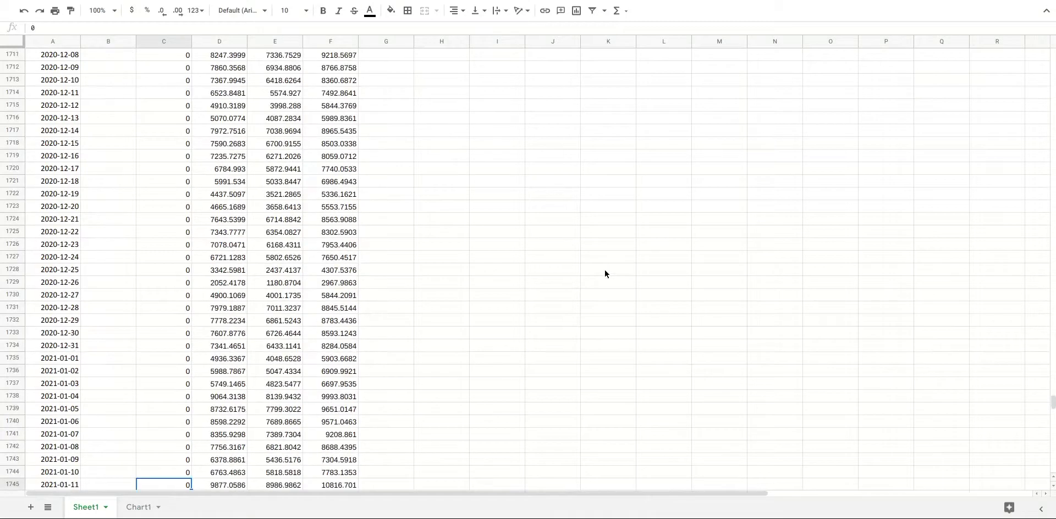
scroll(385, 236, "down", 3)
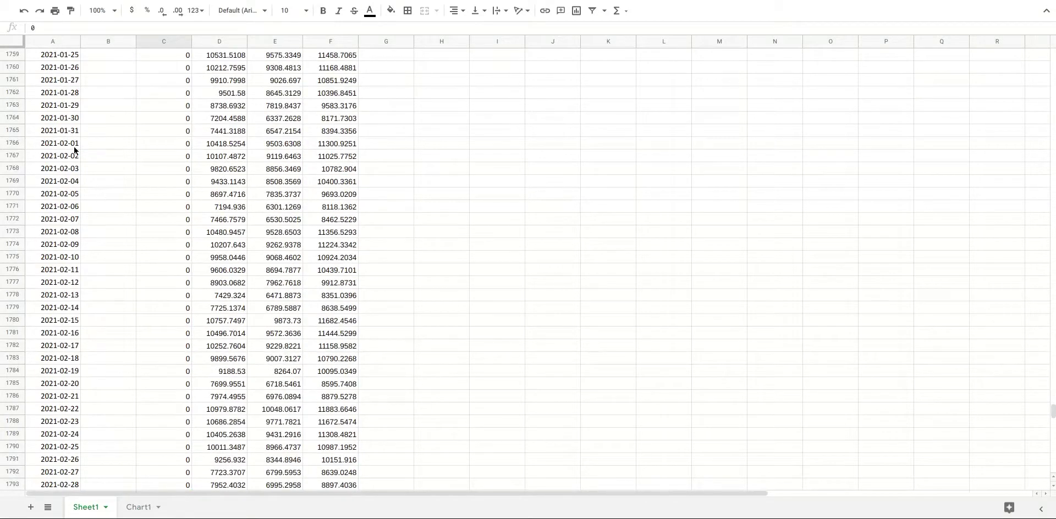
left_click(155, 145)
type("1")
key("Return")
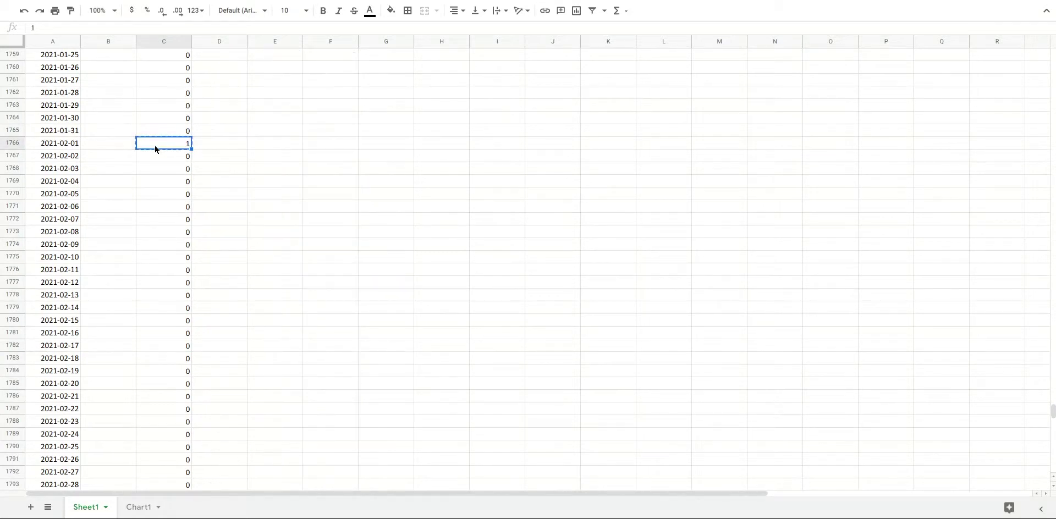
- Set the Lockdown values for 2021-02-02 through 2021-02-28 to 1
key("Down")
key("shift+Down")
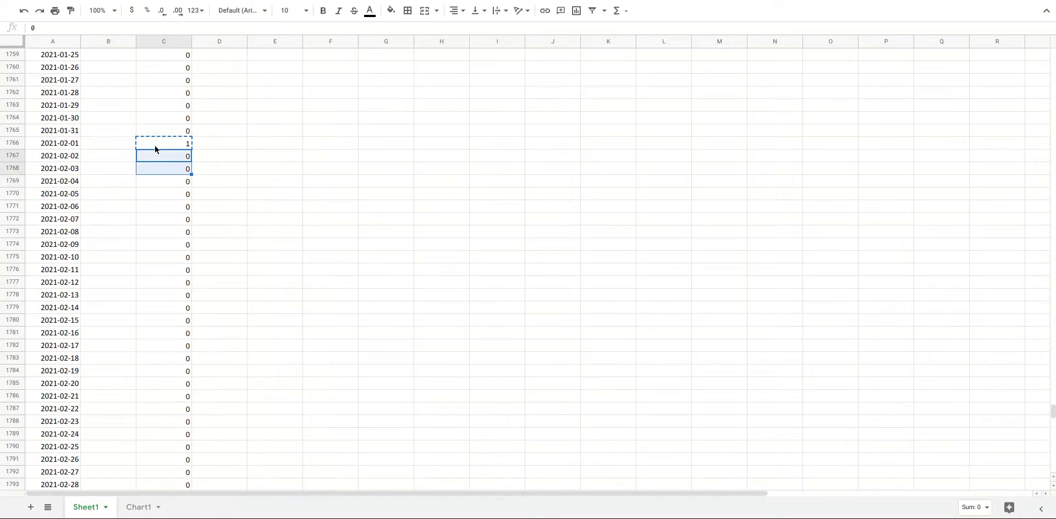
key("shift+Down")
key("shift+Down")
key("shift+Down")
key("shift+Down")
key("shift+Down")
key("shift+Down")
key("shift+Down")
key("shift+Down")
key("shift+Down")
key("shift+Down")
key("shift+Down")
key("shift+Down")
key("shift+Down")
key("shift+Down")
key("shift+Down")
key("shift+Down")
key("shift+Down")
key("shift+Down")
key("shift+Down")
key("shift+Down")
key("shift+Down")
key("shift+Down")
key("shift+Down")
key("shift+Down")
key("shift+Down")
type("1")
scroll(155, 146, "up", 2)
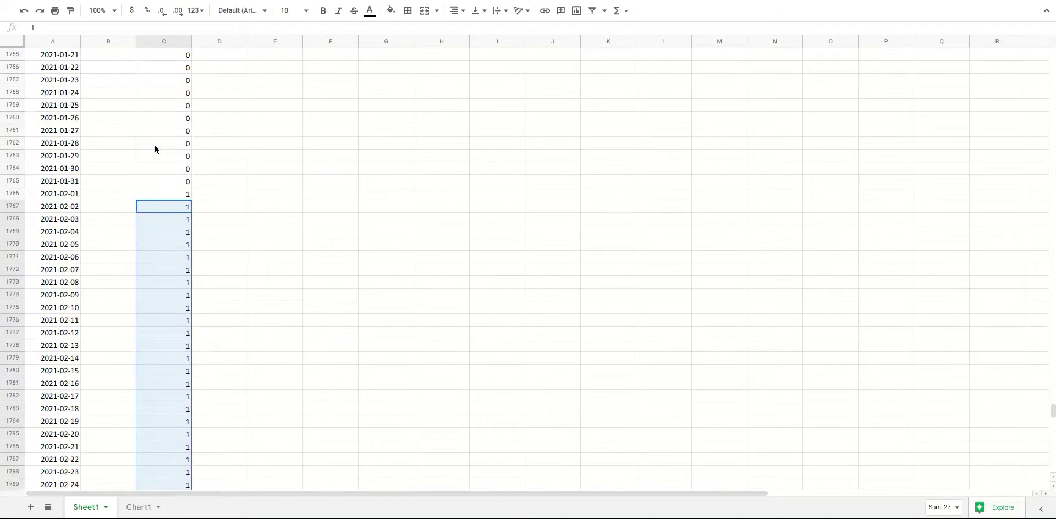
left_click(155, 145)
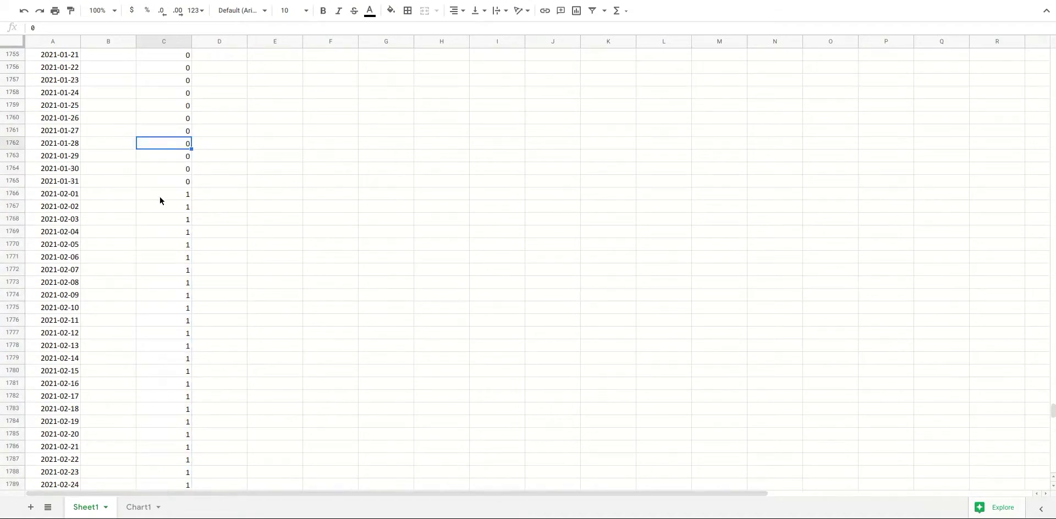
- Return to the FORGE_FORECAST formula in cell D1689 and open the Forecast Forge forecast sidebar
key("Up")
key("Up")
key("Up")
key("Up")
key("Up")
key("Up")
key("Up")
key("Up")
key("Up")
key("Up")
key("Up")
key("Up")
key("Up")
key("Up")
key("Up")
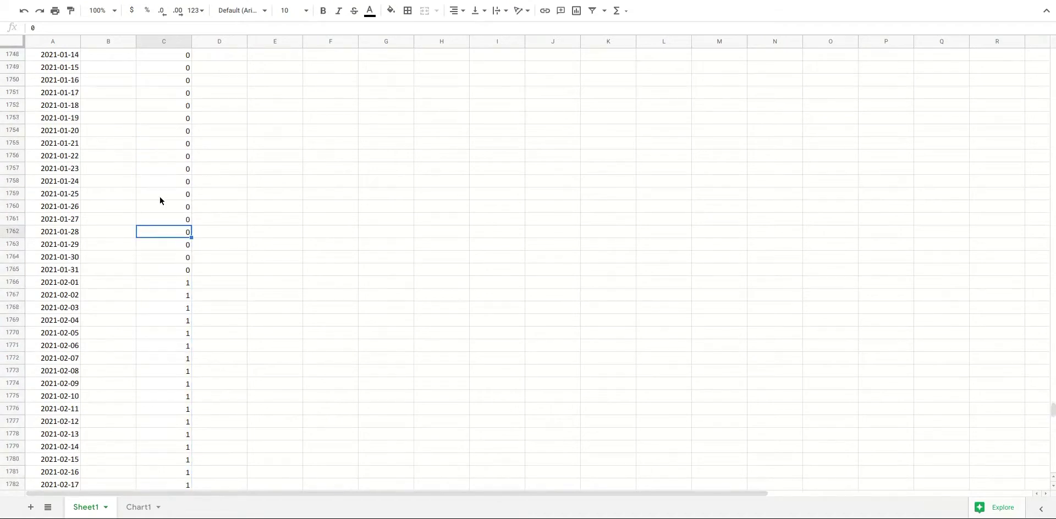
type("1")
scroll(160, 198, "up", 9)
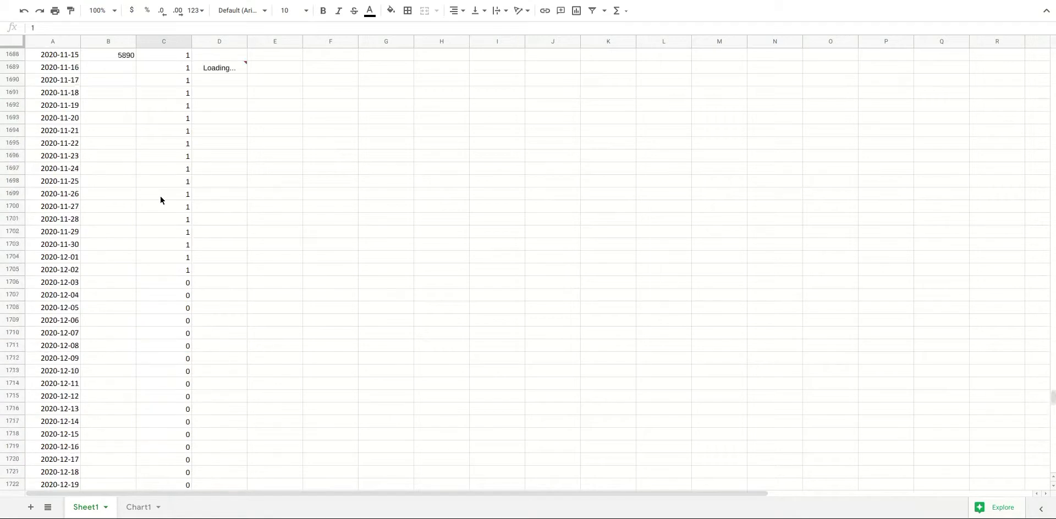
left_click(225, 152)
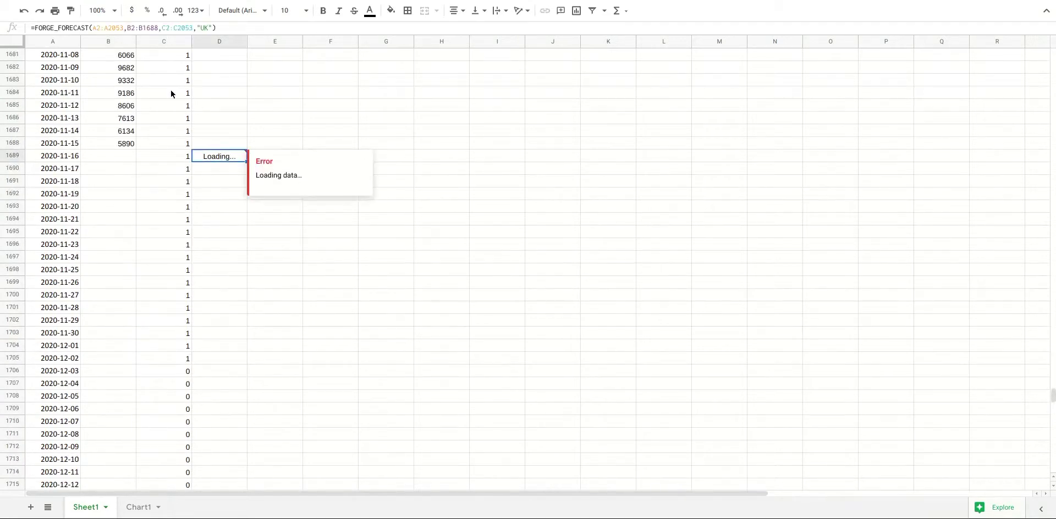
left_click(227, 1)
mouse_move(268, 41)
left_click(344, 40)
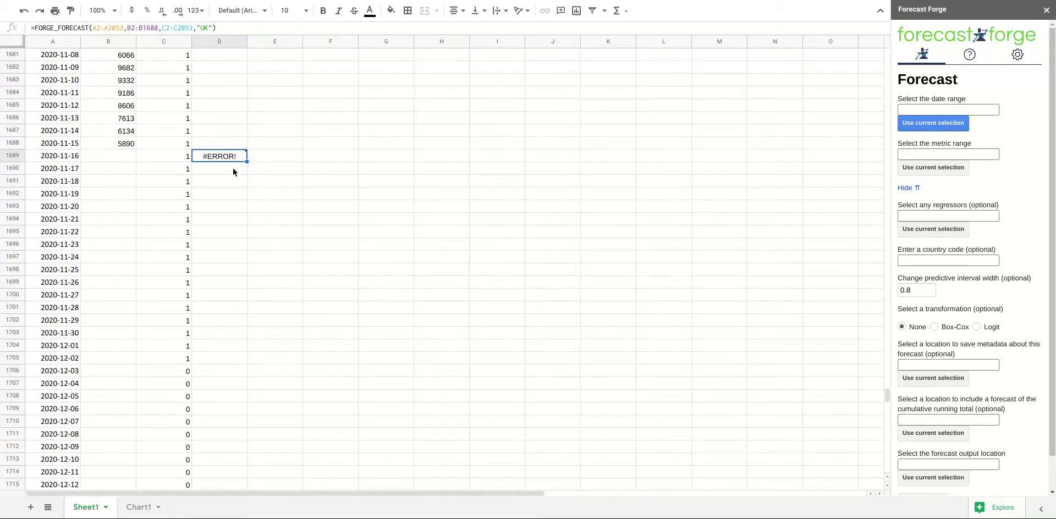
- Add an interval width of 0.8 as the last argument of the FORGE_FORECAST formula in D1689 and enter it
mouse_move(223, 157)
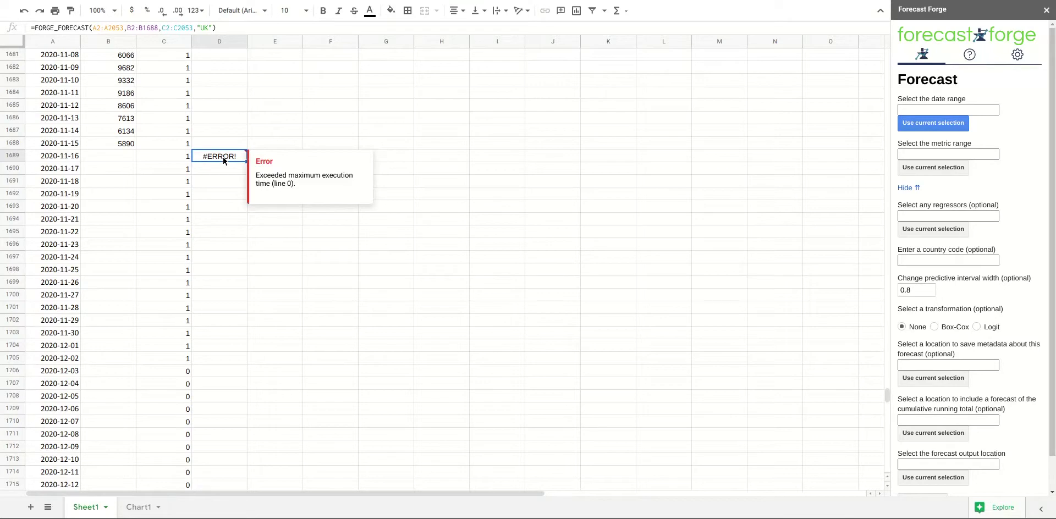
left_click(214, 27)
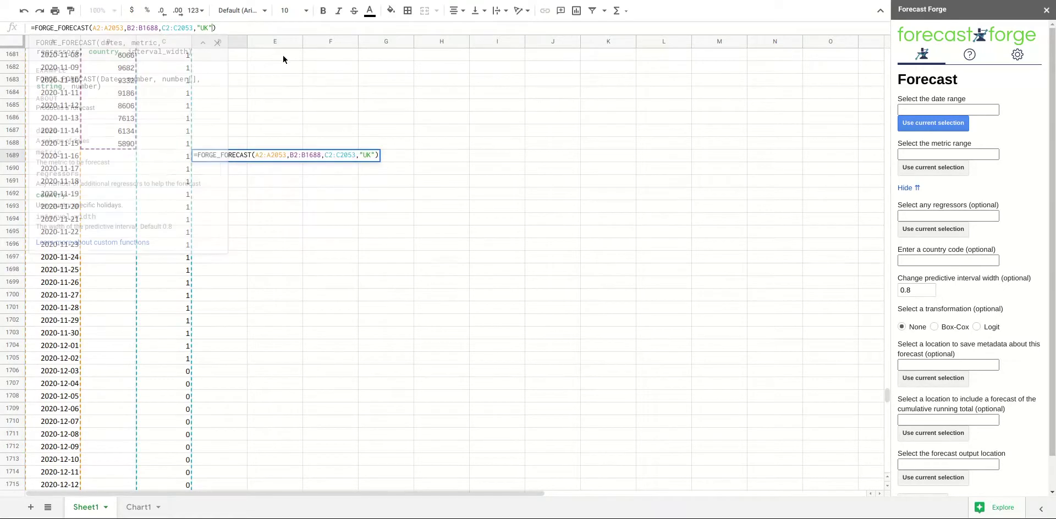
type(", ")
type("0.")
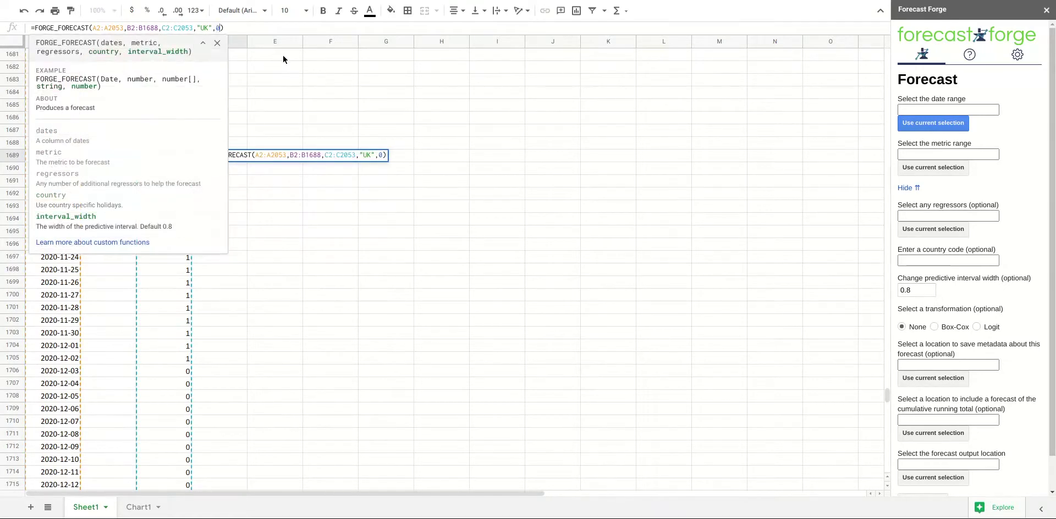
type("8")
key("Return")
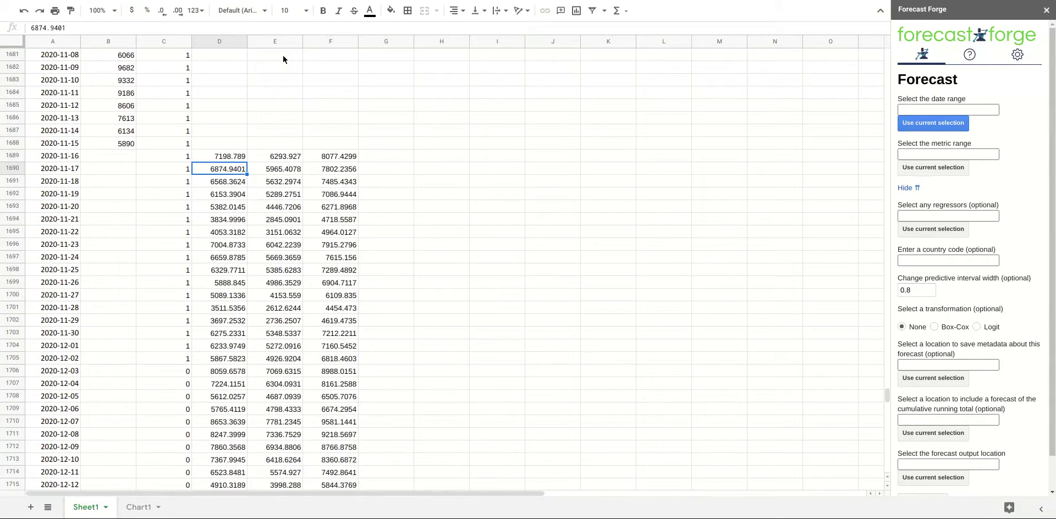
- Examine the effect of the February 2021 lockdown on the forecast line in Chart1
left_click(138, 513)
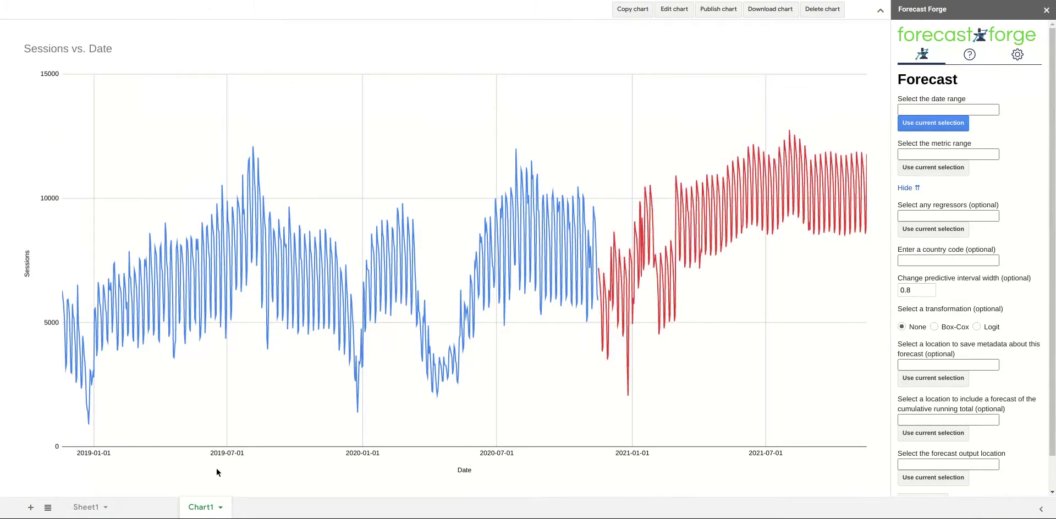
left_click(149, 507)
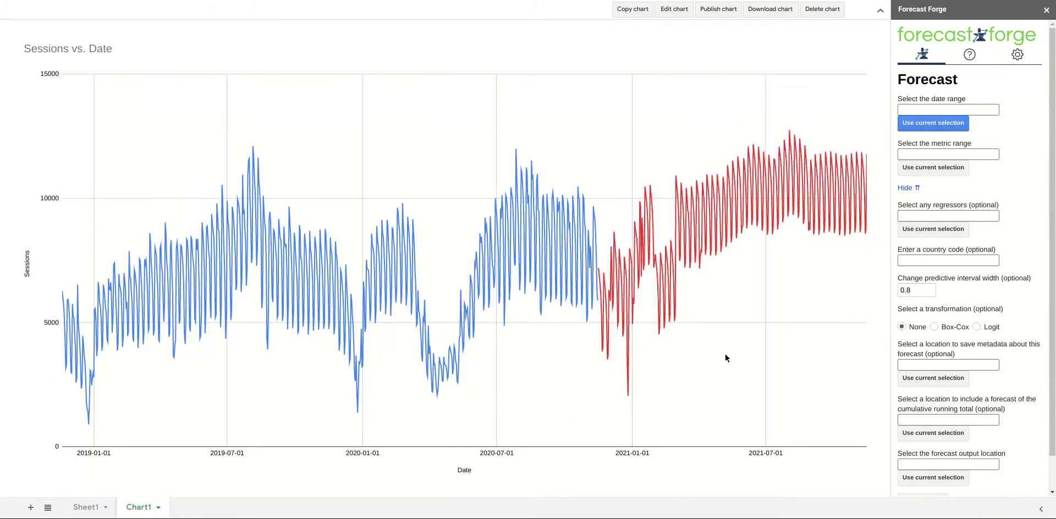
- Examine the Lockdown values and the forecast figures beside them in Sheet1, from November 2020 to March 2021
left_click(91, 511)
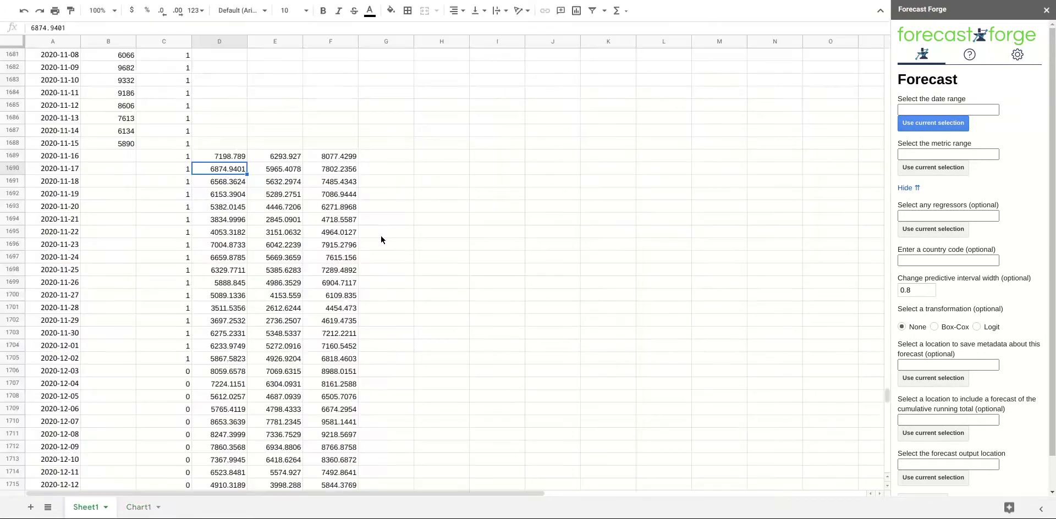
left_click(187, 360)
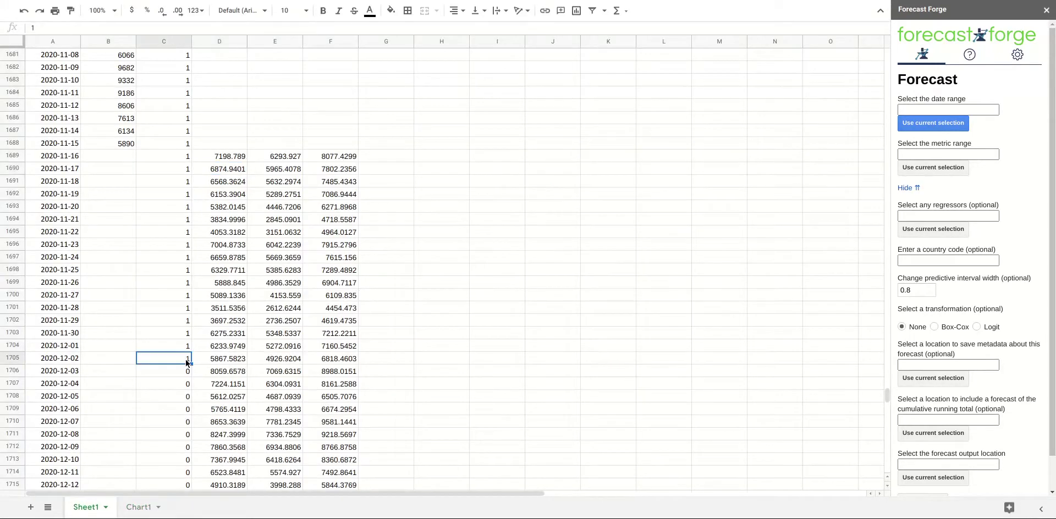
scroll(187, 362, "down", 1)
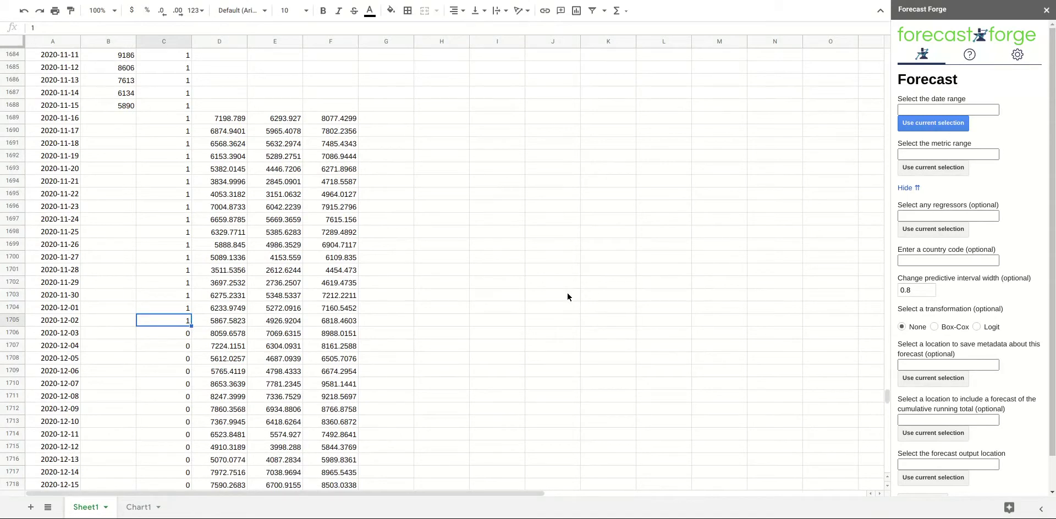
scroll(567, 297, "down", 2)
scroll(575, 287, "down", 13)
scroll(191, 243, "up", 6)
scroll(491, 282, "down", 6)
scroll(485, 296, "down", 6)
scroll(155, 321, "down", 9)
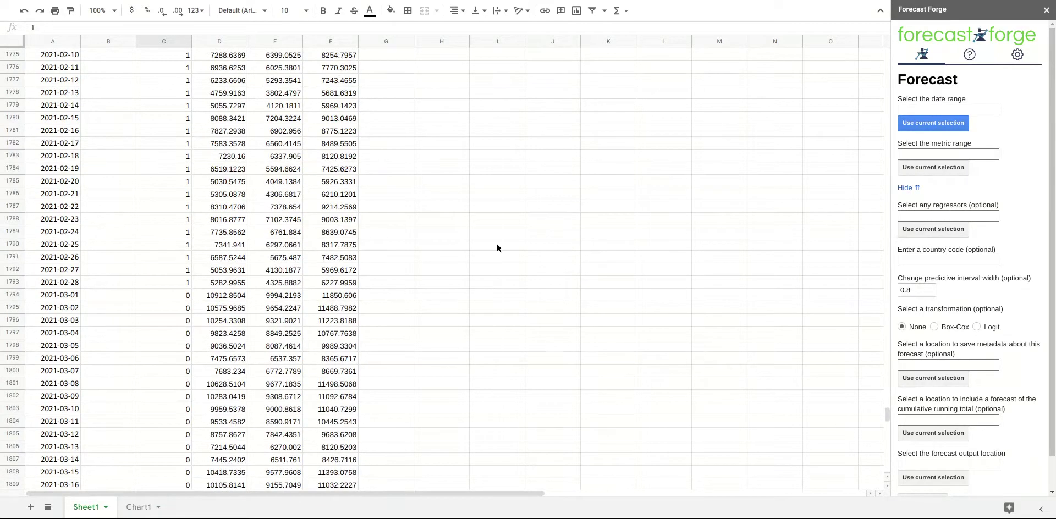
scroll(467, 286, "up", 20)
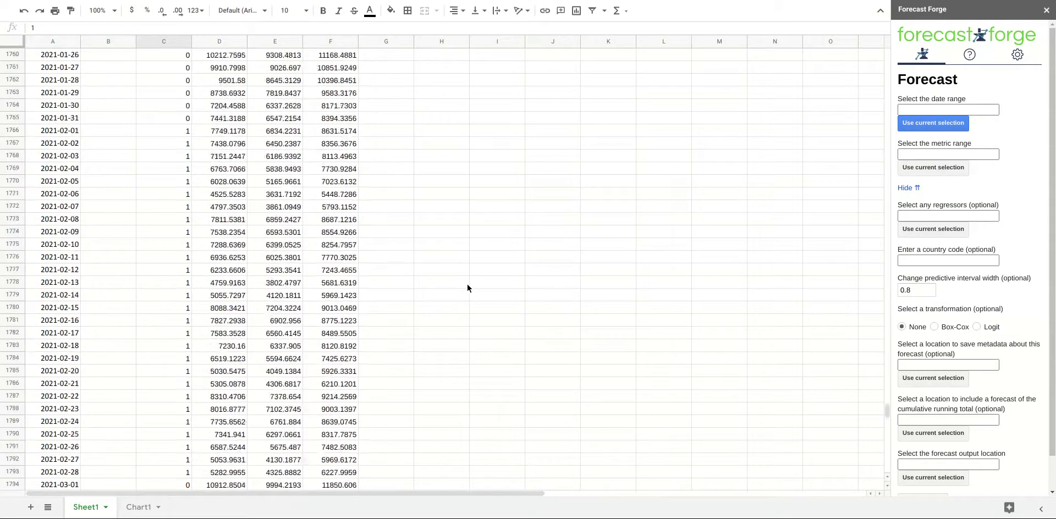
scroll(467, 288, "up", 1)
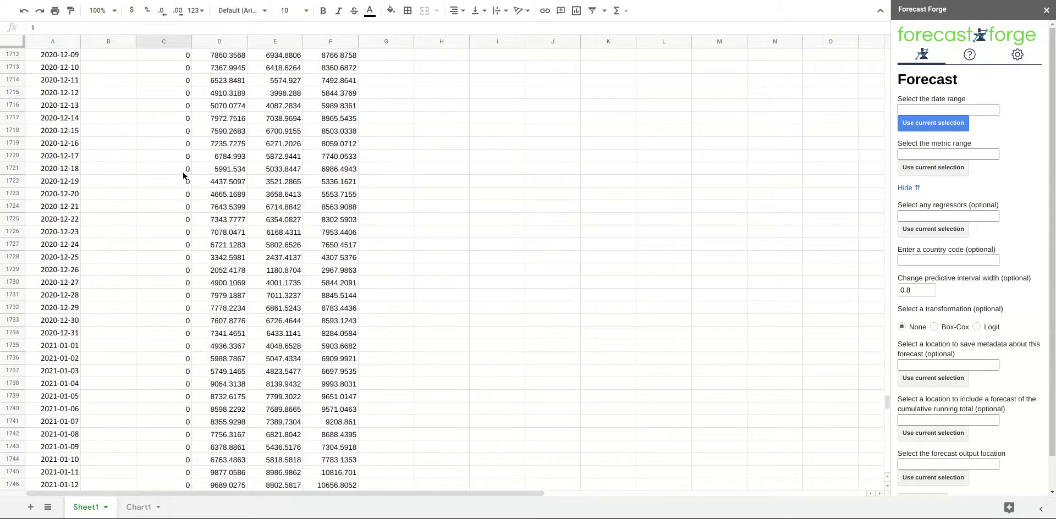
scroll(484, 183, "up", 11)
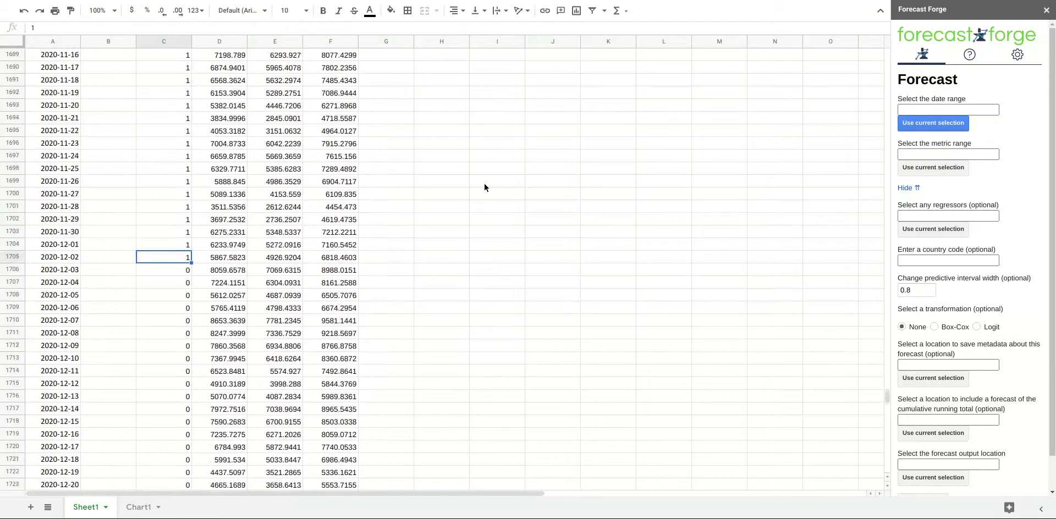